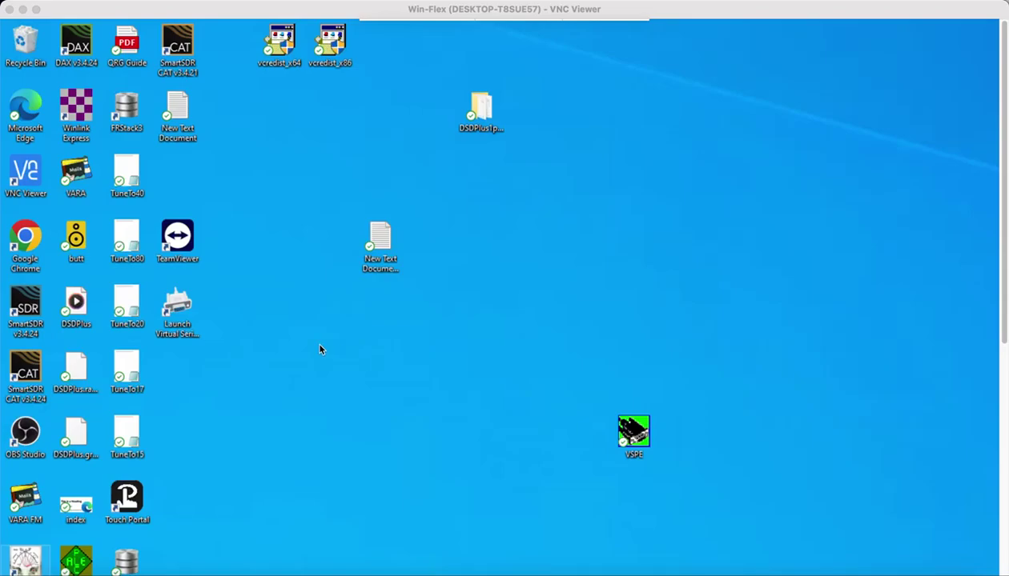
pyautogui.doubleClick(35, 245)
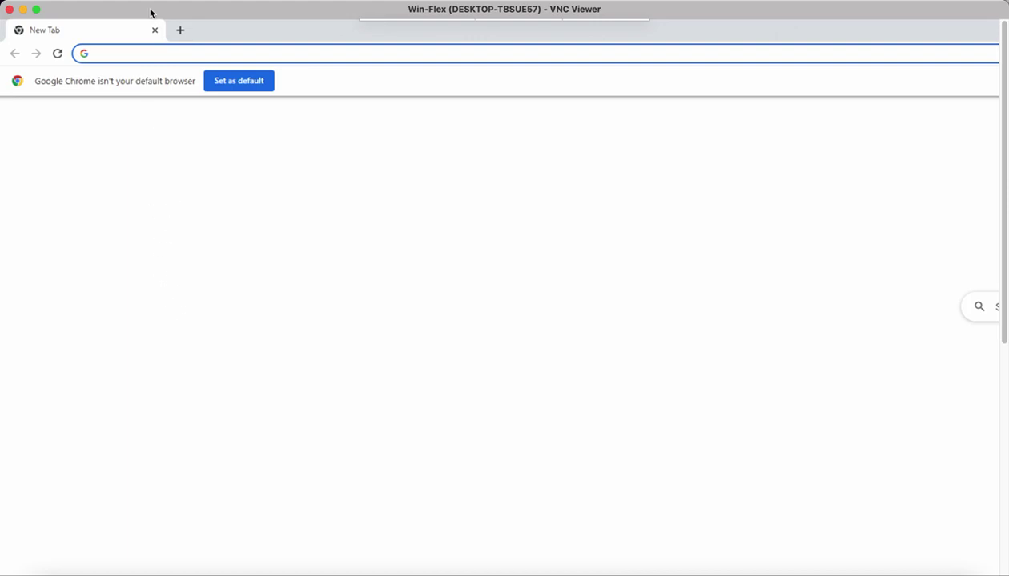
pyautogui.rightClick(141, 56)
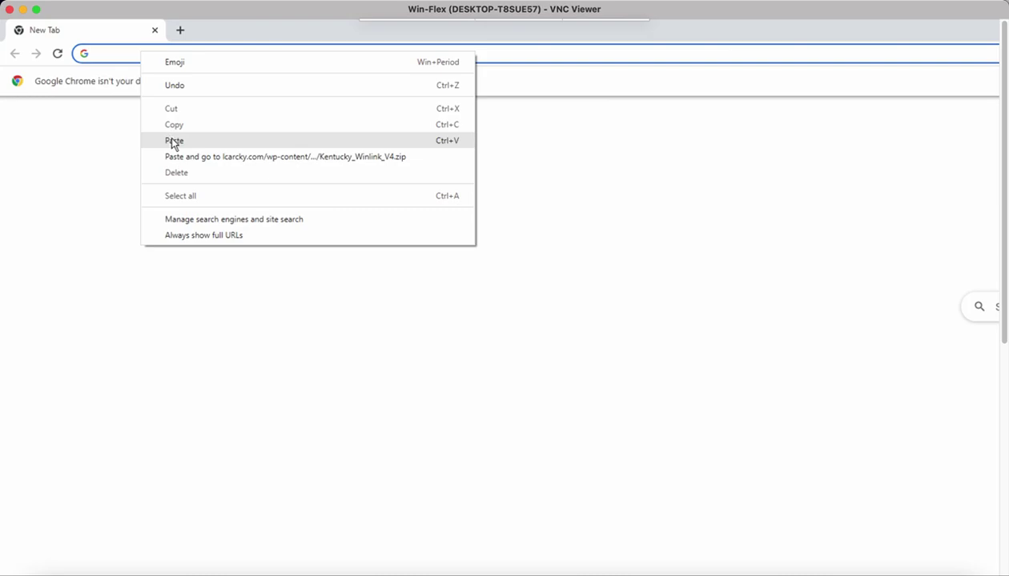
pyautogui.click(172, 142)
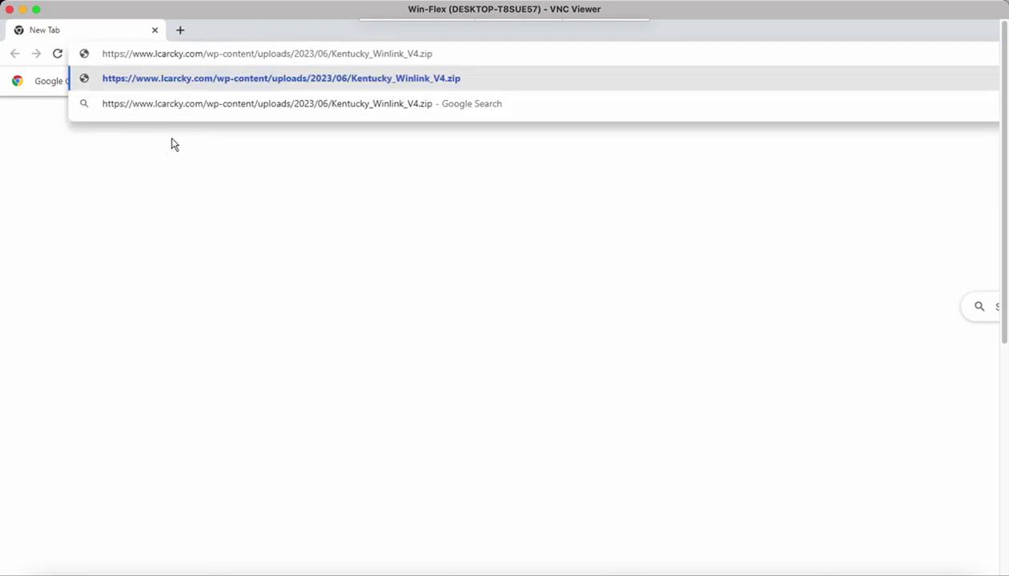
pyautogui.press('Return')
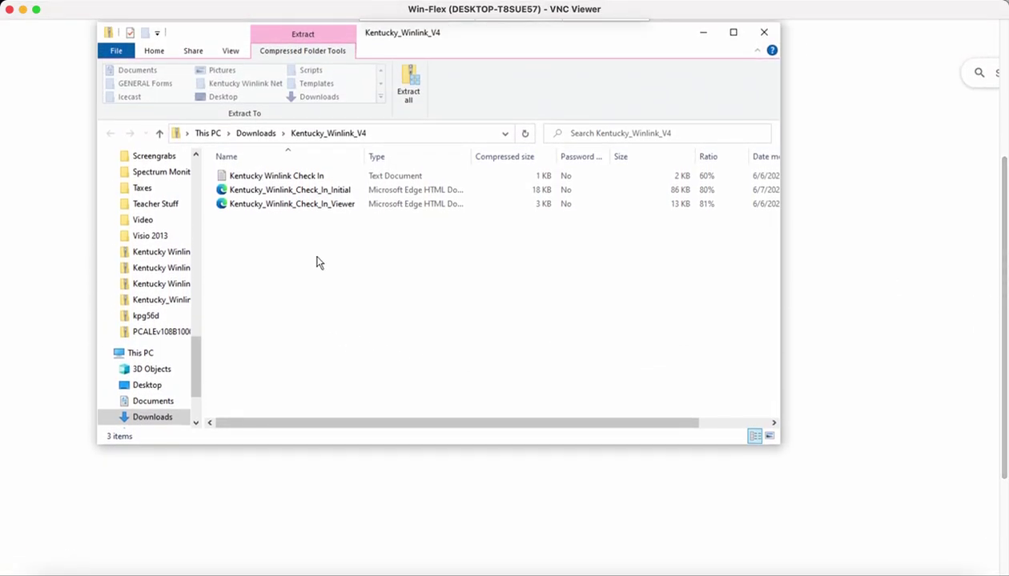
# Step: Extract all files of the Kentucky_Winlink_V4 archive into the folder C:\RMS Express\AF4Y\Templates
pyautogui.click(410, 94)
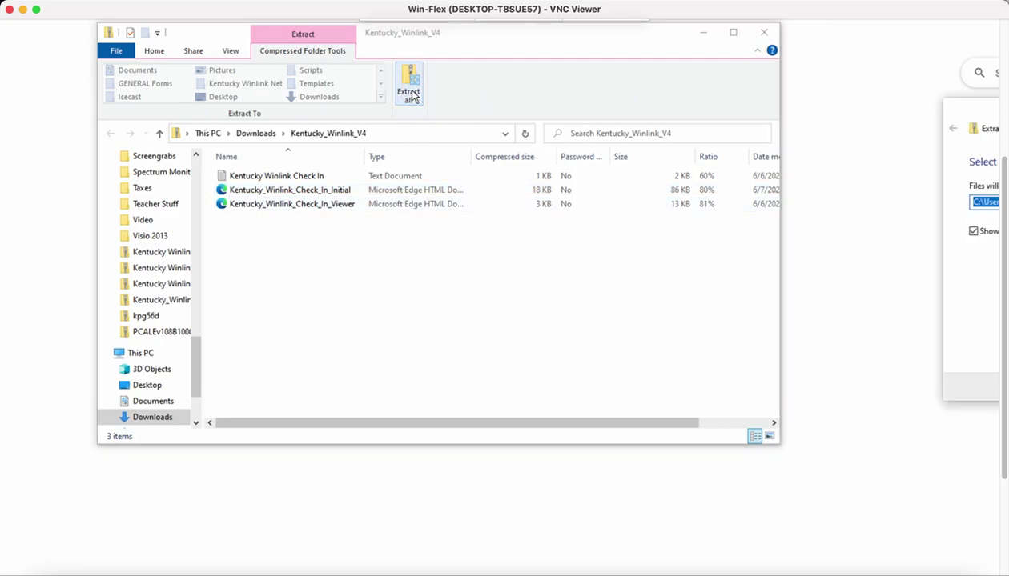
pyautogui.moveTo(966, 105); pyautogui.dragTo(304, 124)
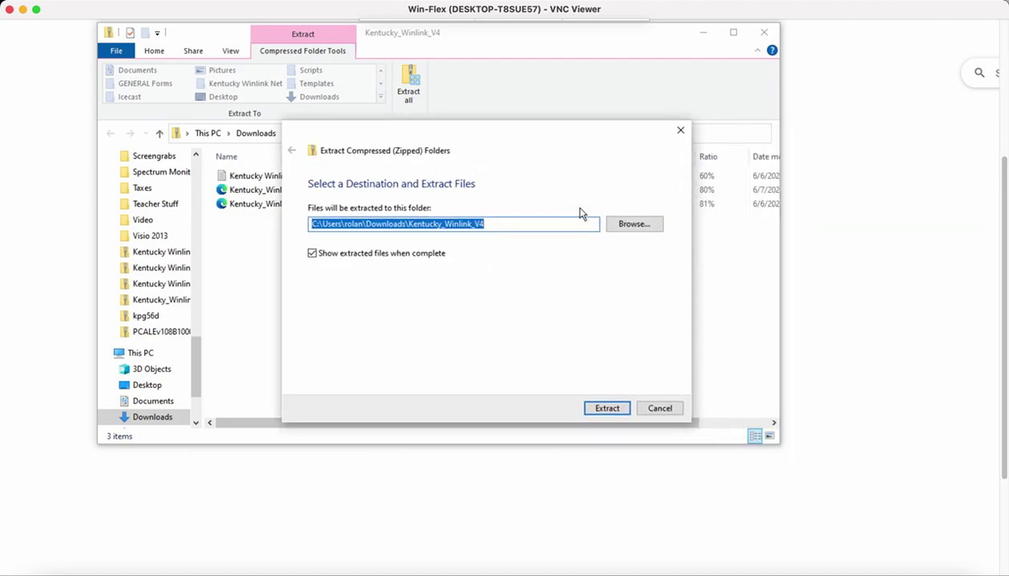
pyautogui.click(643, 225)
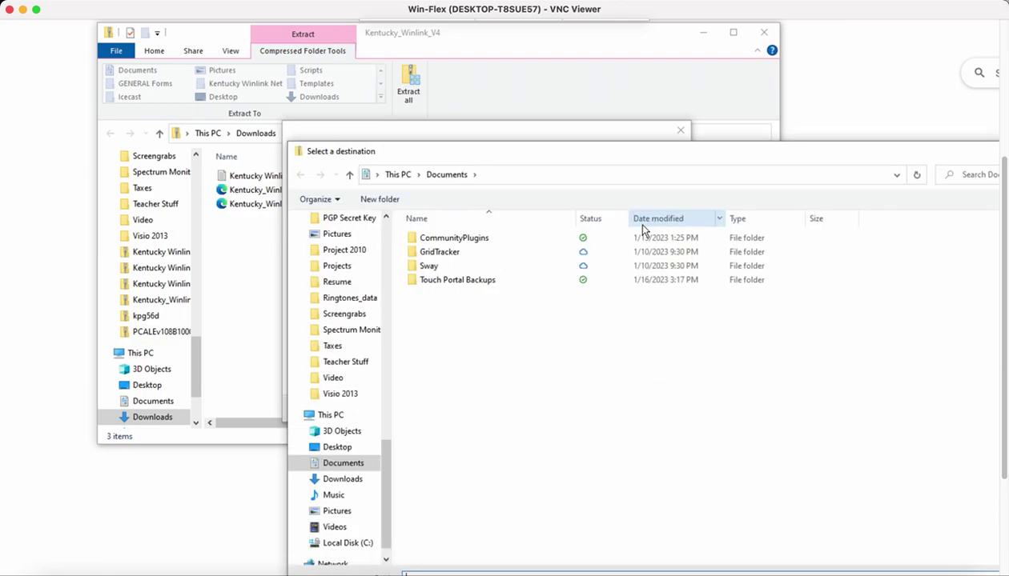
pyautogui.click(350, 545)
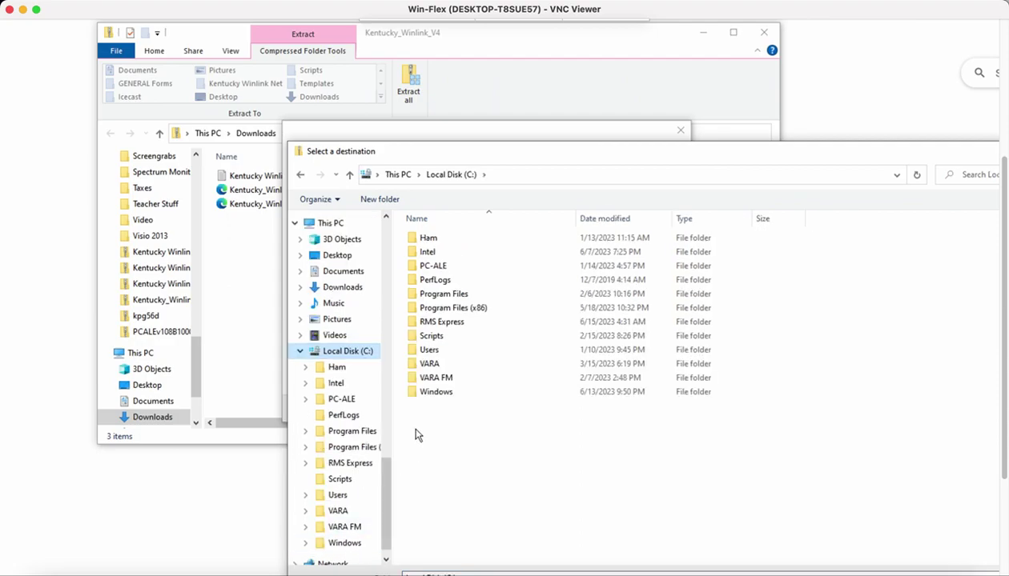
pyautogui.doubleClick(442, 322)
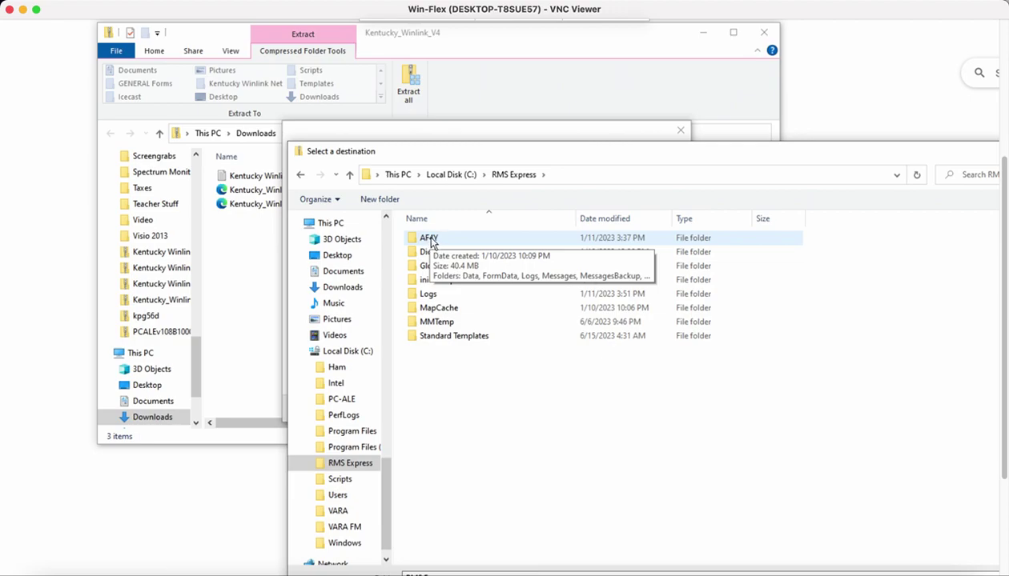
pyautogui.doubleClick(429, 239)
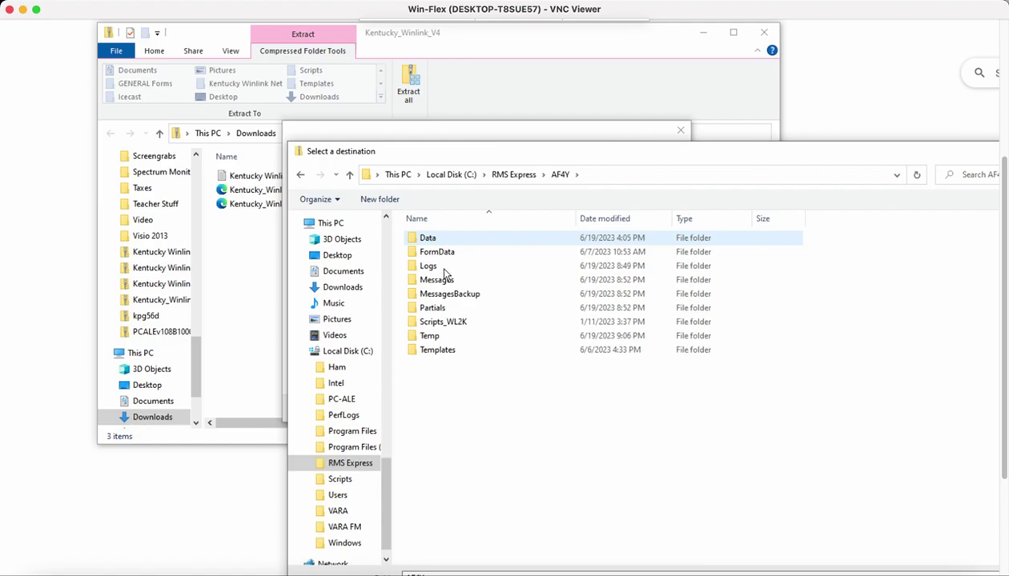
pyautogui.doubleClick(443, 352)
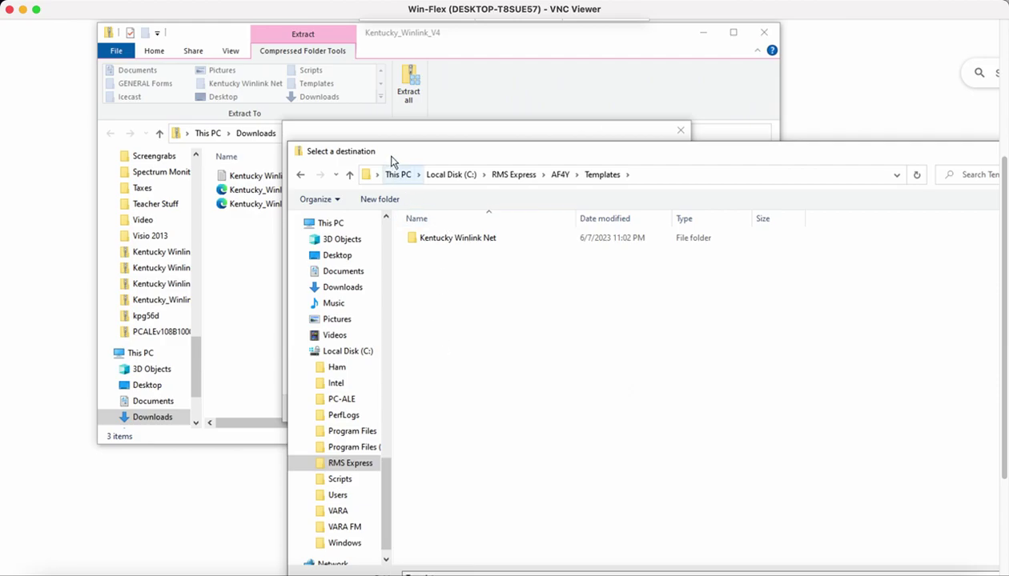
pyautogui.moveTo(386, 151); pyautogui.dragTo(235, 60)
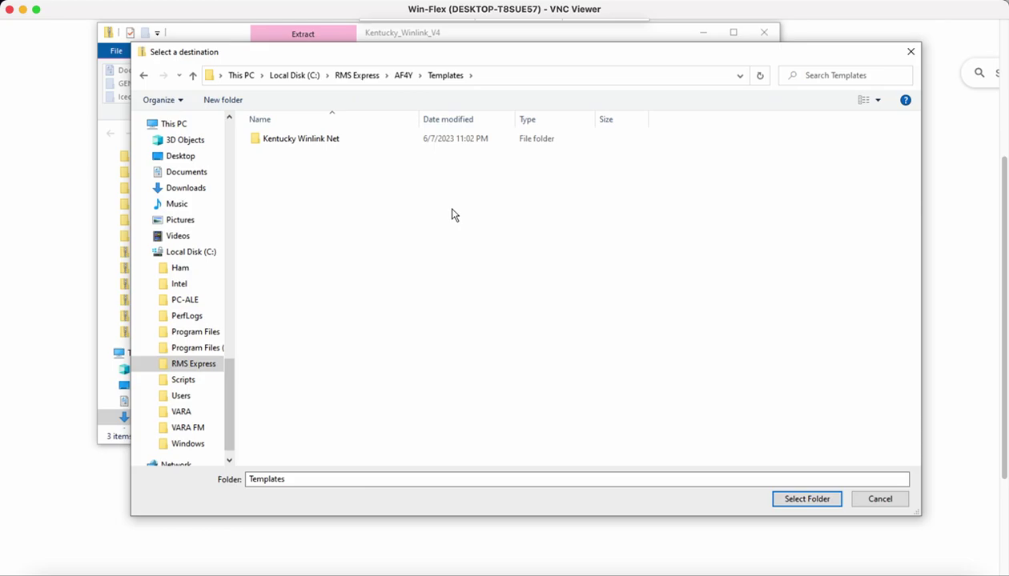
pyautogui.click(791, 501)
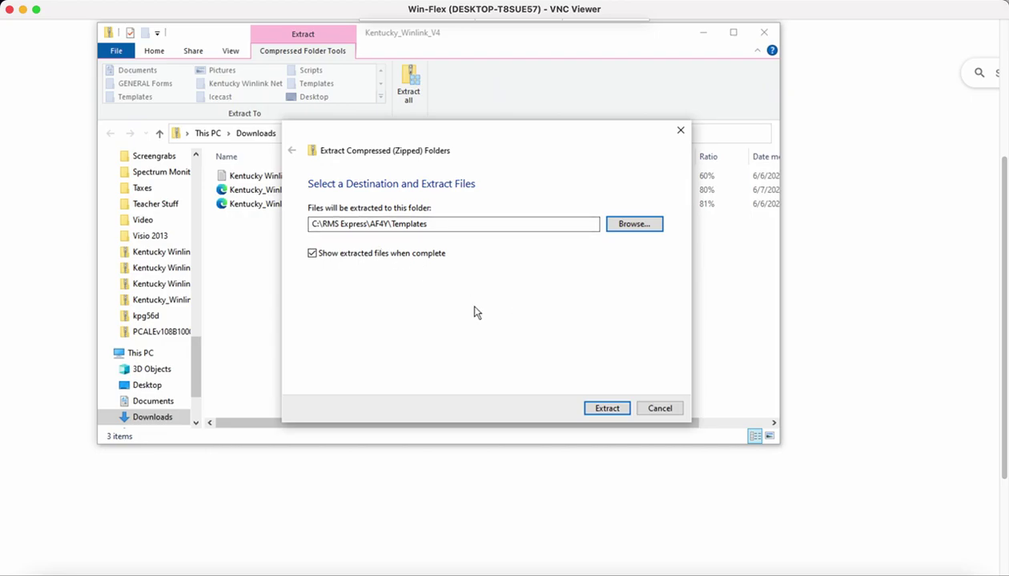
pyautogui.click(610, 411)
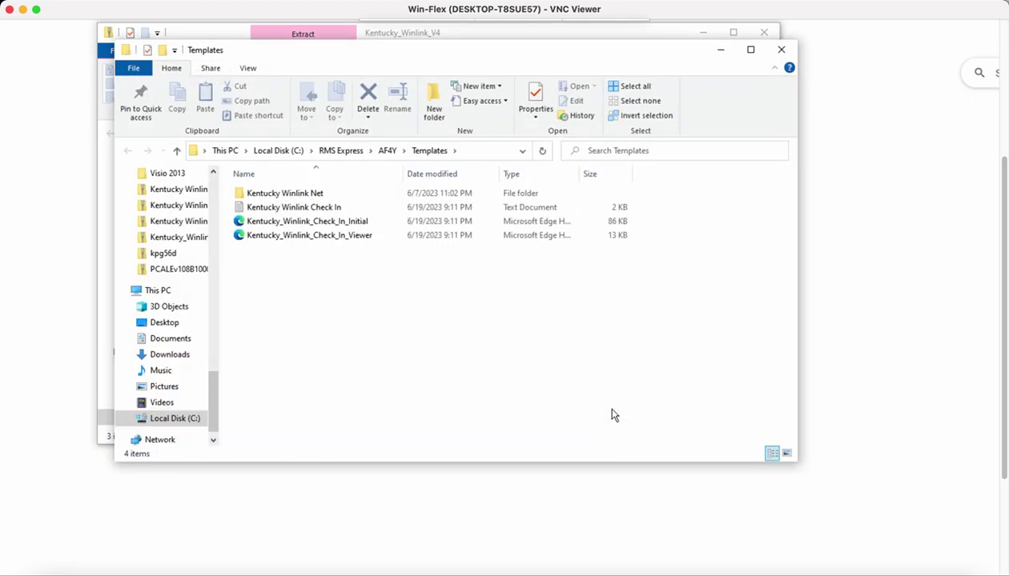
# Step: Check the extracted check-in files in the Templates folder and close both that window and the Kentucky_Winlink_V4 archive window
pyautogui.click(332, 205)
pyautogui.click(340, 236)
pyautogui.click(637, 202)
pyautogui.click(782, 53)
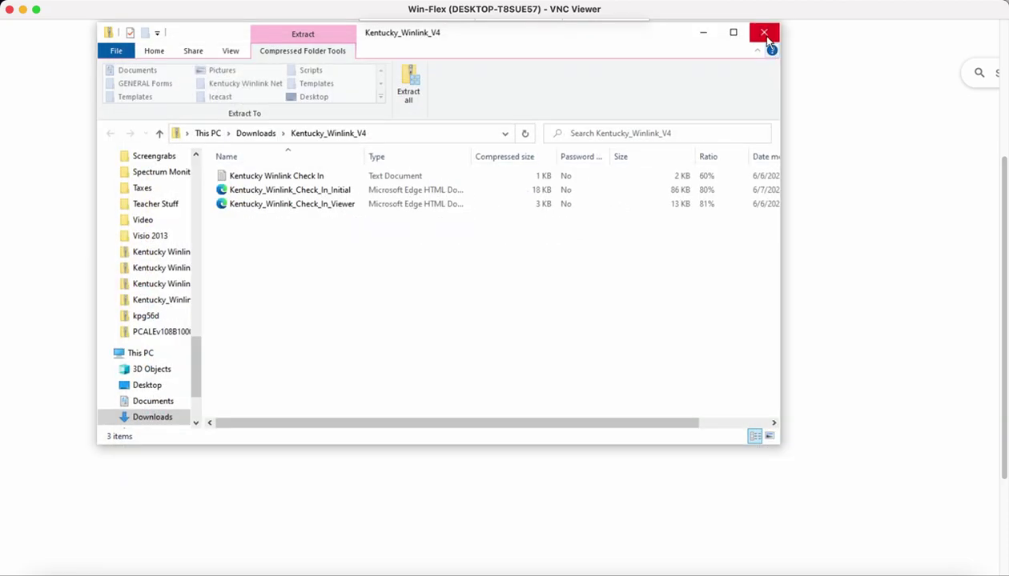
pyautogui.click(764, 33)
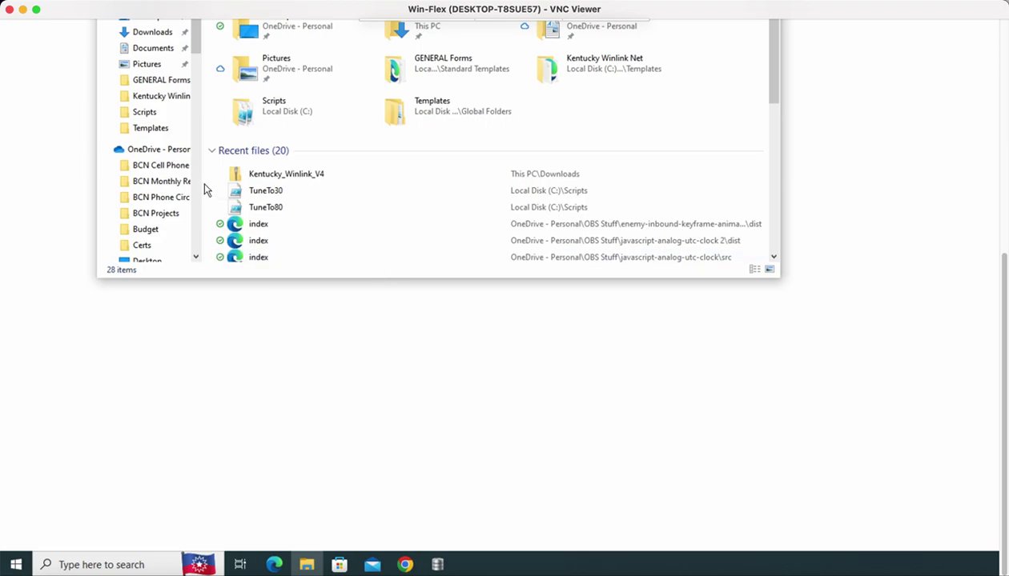
# Step: Browse to C:\RMS Express\AF4Y\Templates in File Explorer to examine the installed check-in form files, and close the window
pyautogui.moveTo(196, 40); pyautogui.dragTo(191, 234)
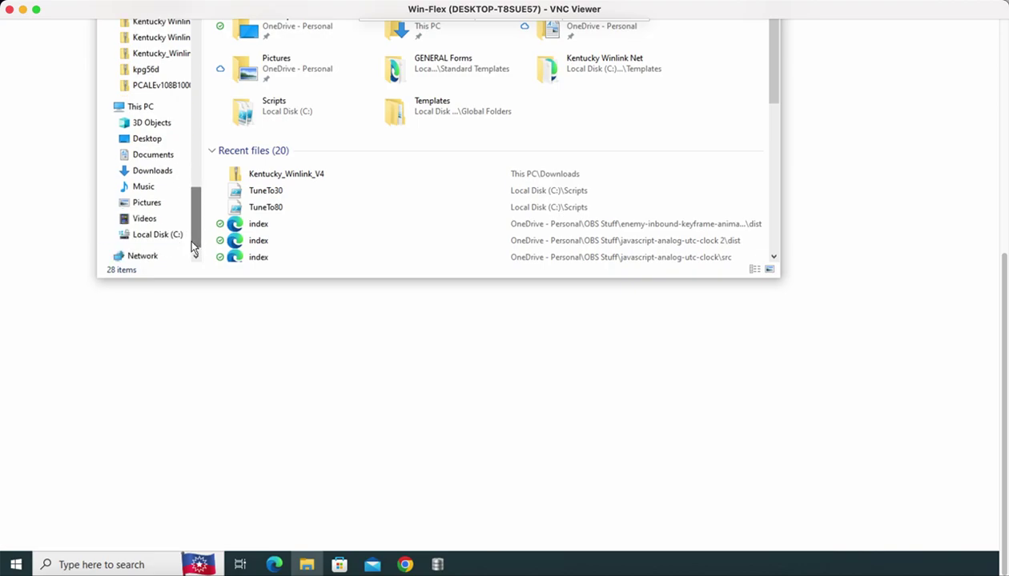
pyautogui.click(157, 233)
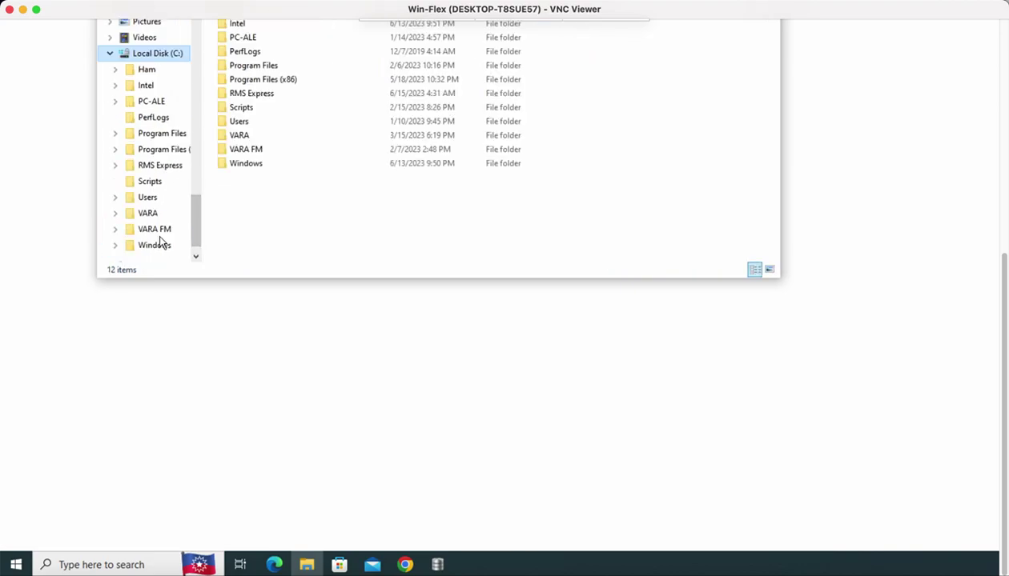
pyautogui.click(248, 96)
pyautogui.doubleClick(249, 96)
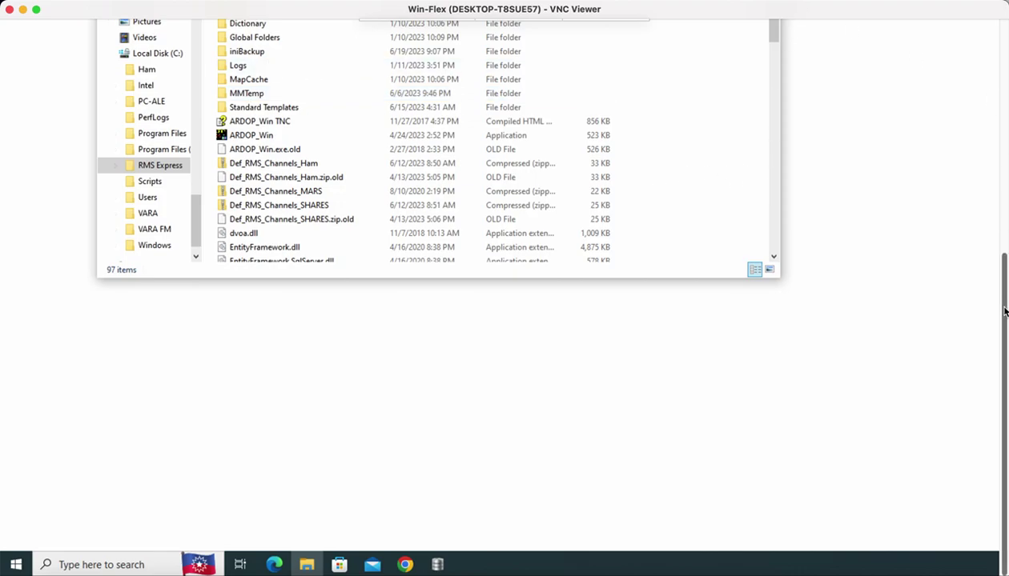
pyautogui.moveTo(997, 286); pyautogui.dragTo(984, 221)
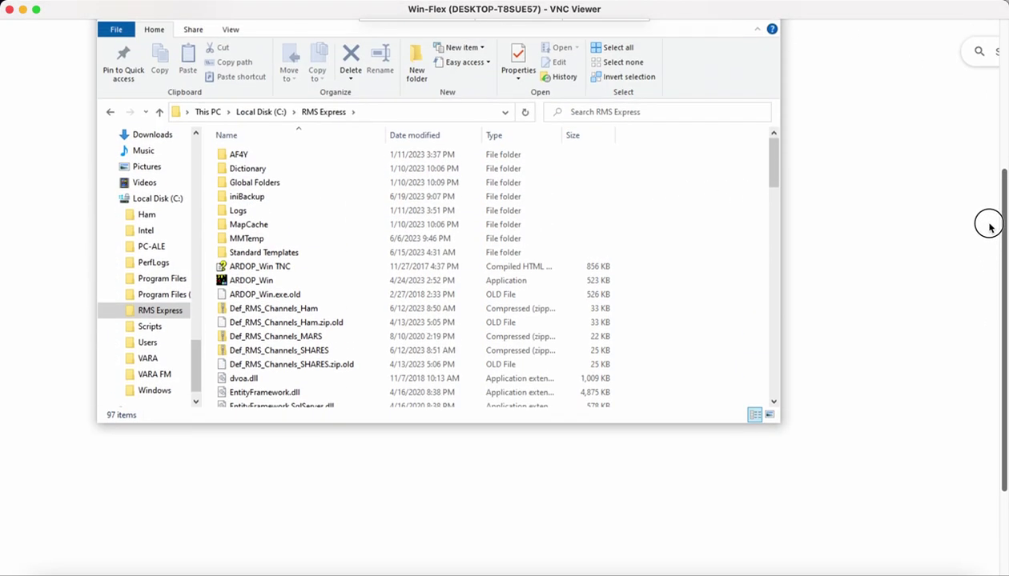
pyautogui.doubleClick(281, 155)
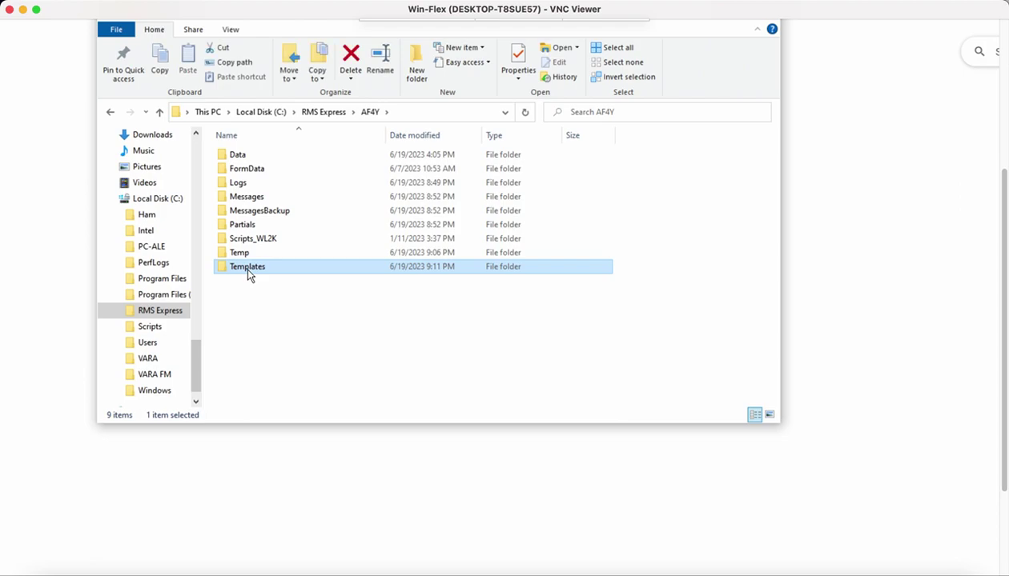
pyautogui.doubleClick(249, 268)
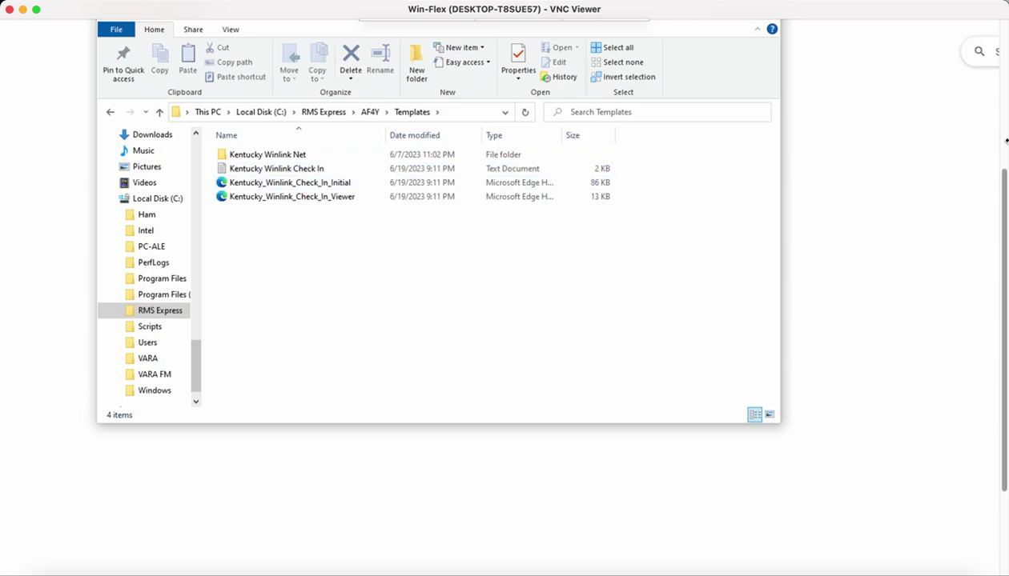
pyautogui.moveTo(1002, 196); pyautogui.dragTo(1002, 117)
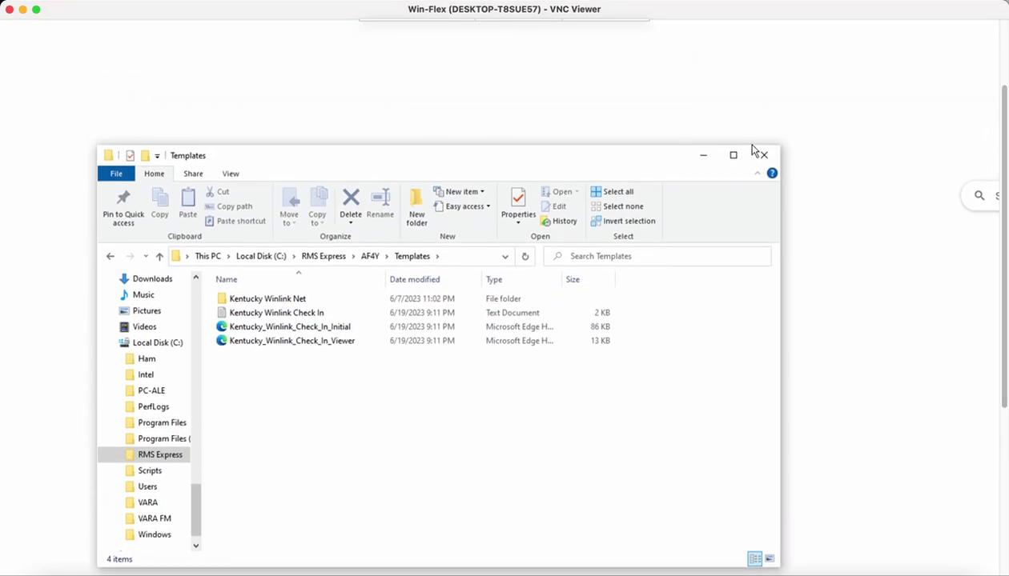
pyautogui.click(773, 157)
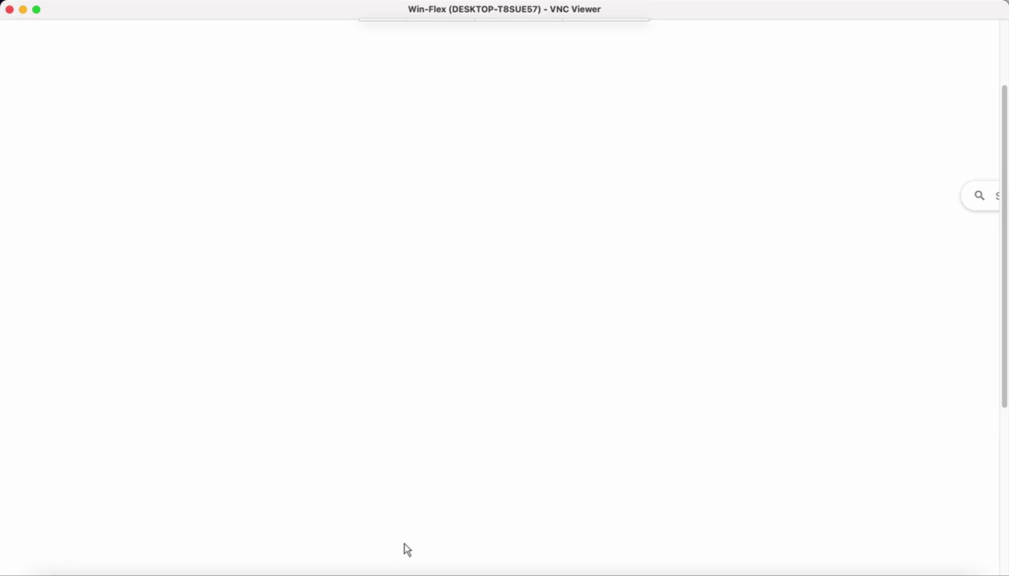
# Step: Close the Google Chrome browser window to get back to the remote desktop
pyautogui.moveTo(392, 567); pyautogui.dragTo(960, 570)
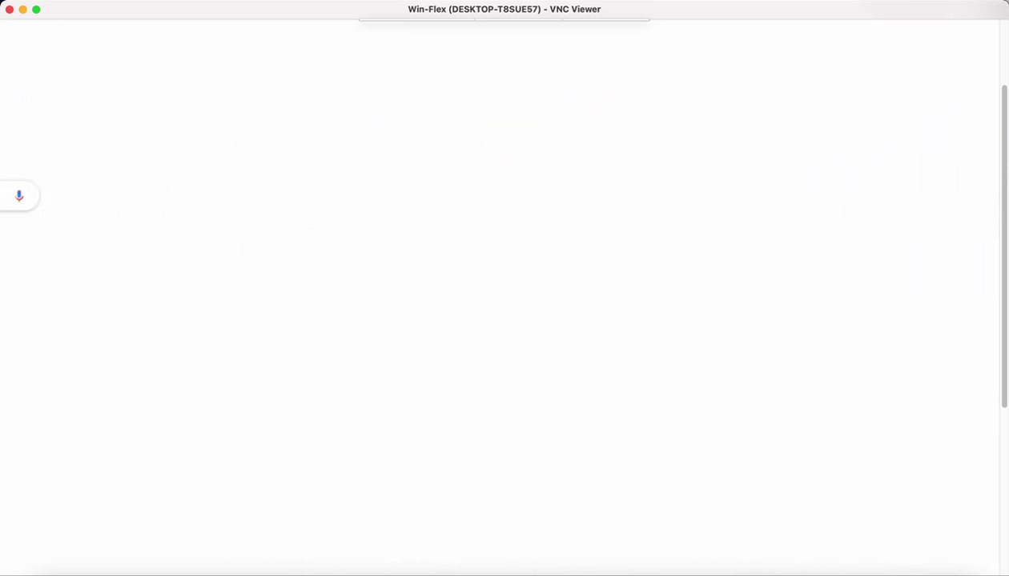
pyautogui.moveTo(1005, 249); pyautogui.dragTo(1000, 135)
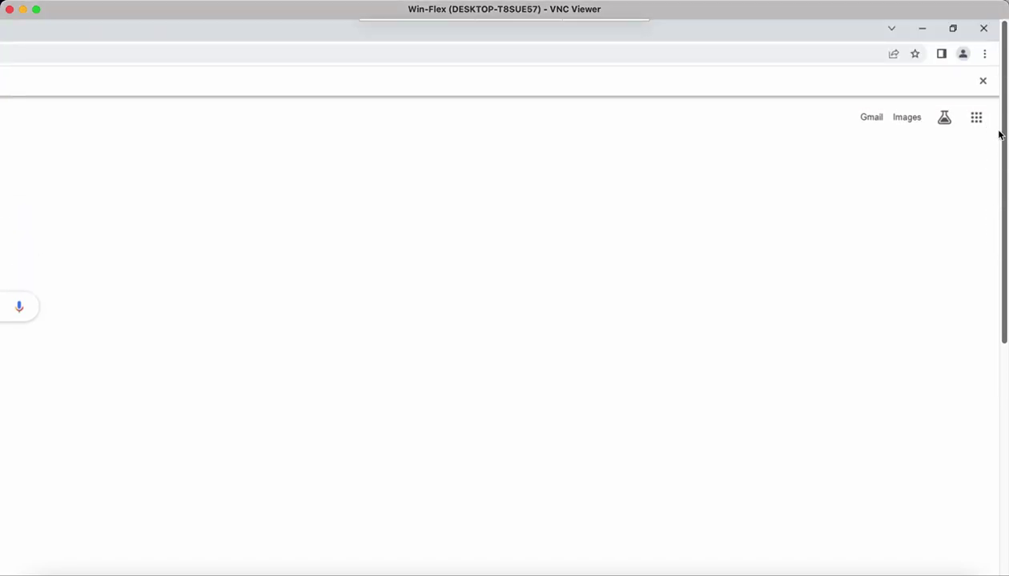
pyautogui.click(983, 32)
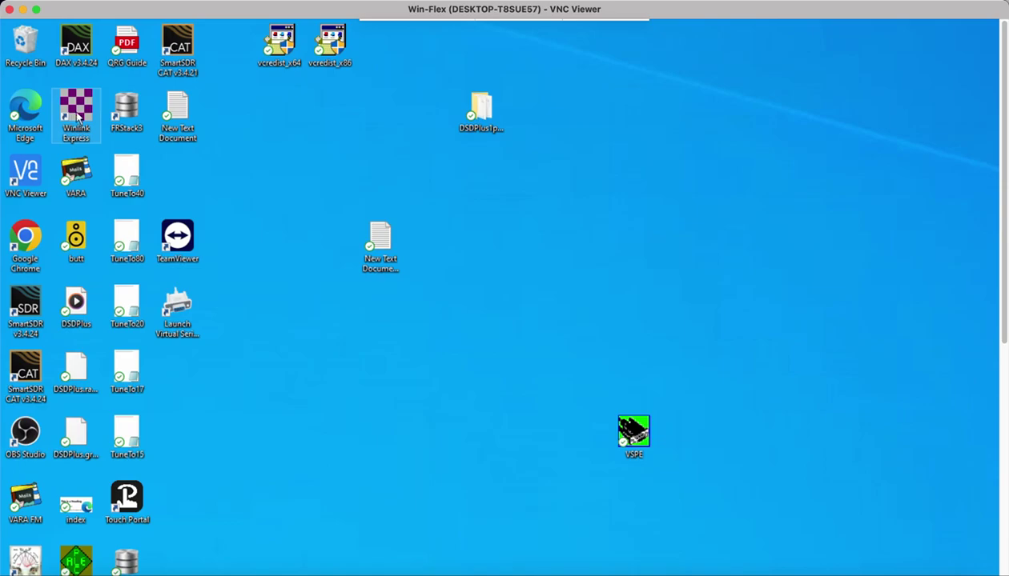
# Step: In Winlink Express, start a new message with the Kentucky Winlink Check In.txt template from the AF4Y Templates and view its form
pyautogui.click(78, 116)
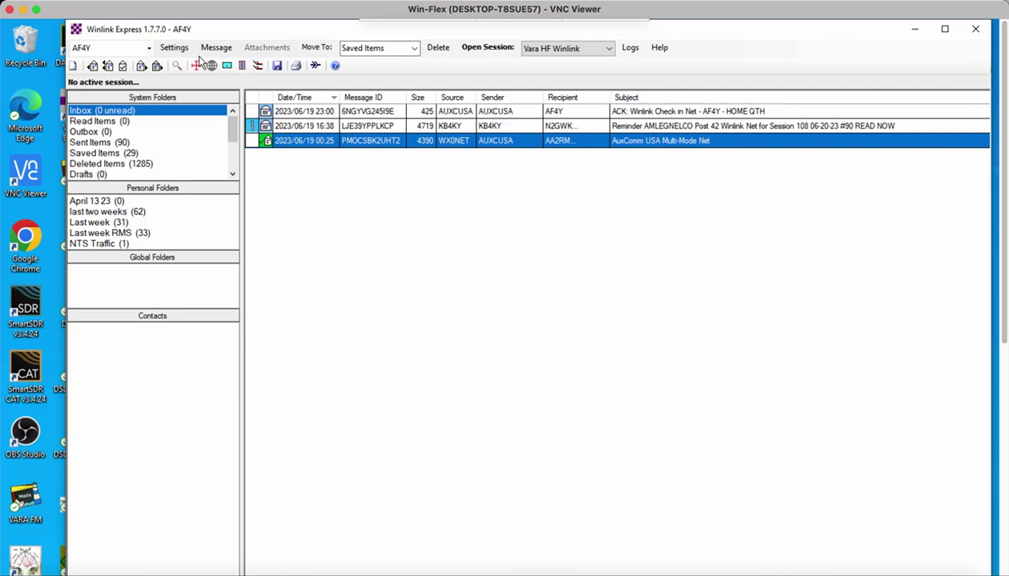
pyautogui.click(73, 67)
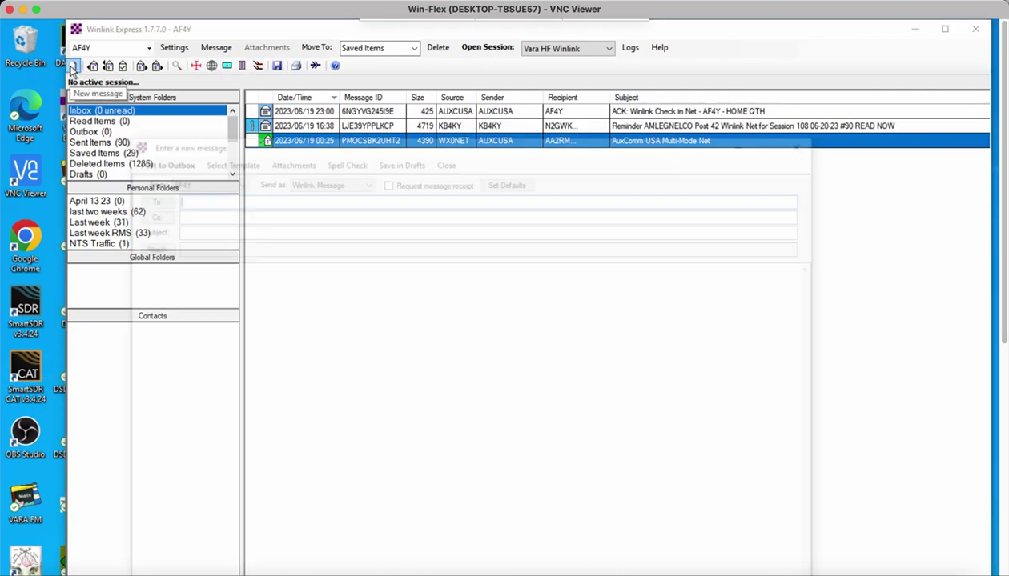
pyautogui.click(231, 159)
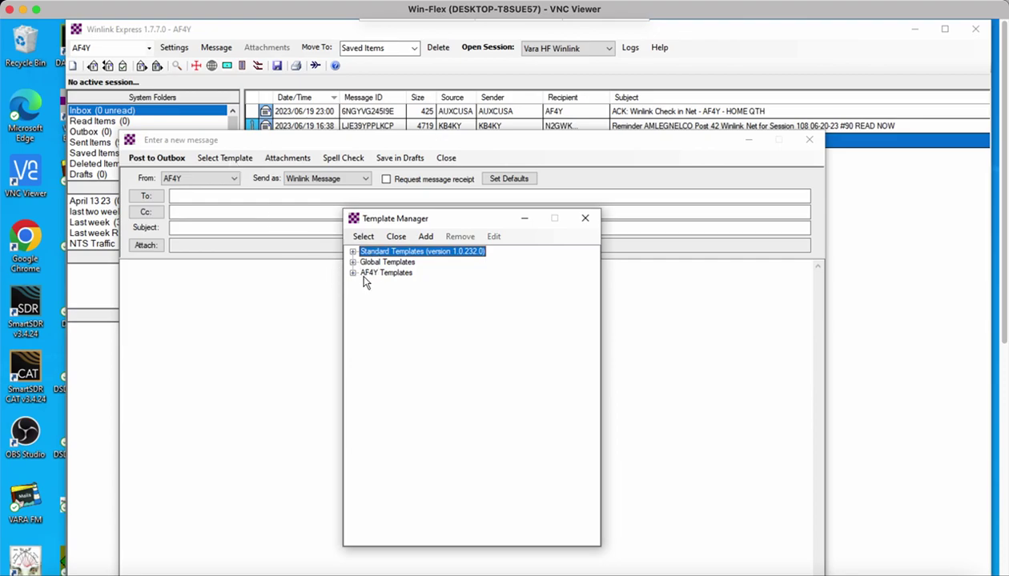
pyautogui.click(353, 273)
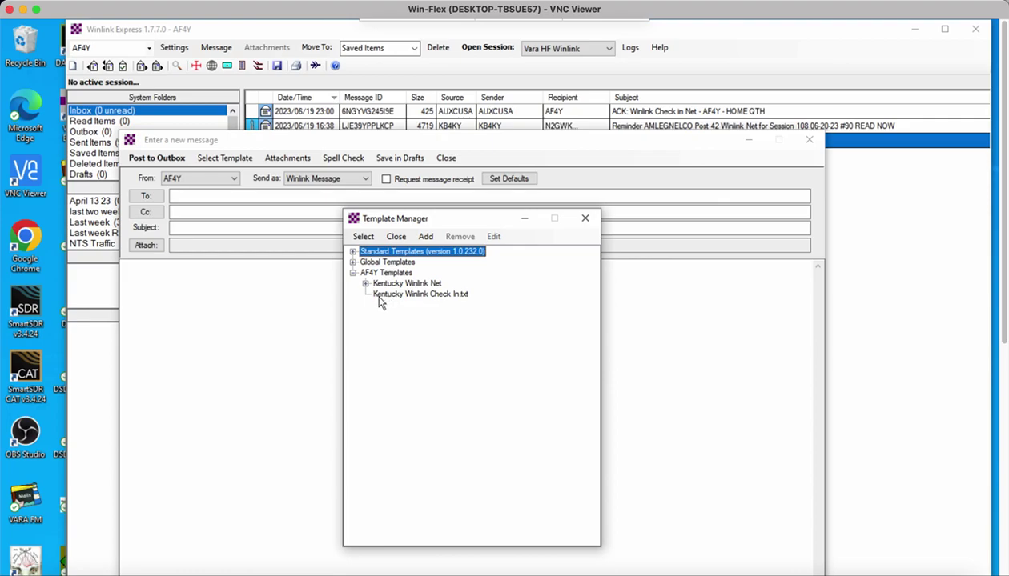
pyautogui.doubleClick(436, 295)
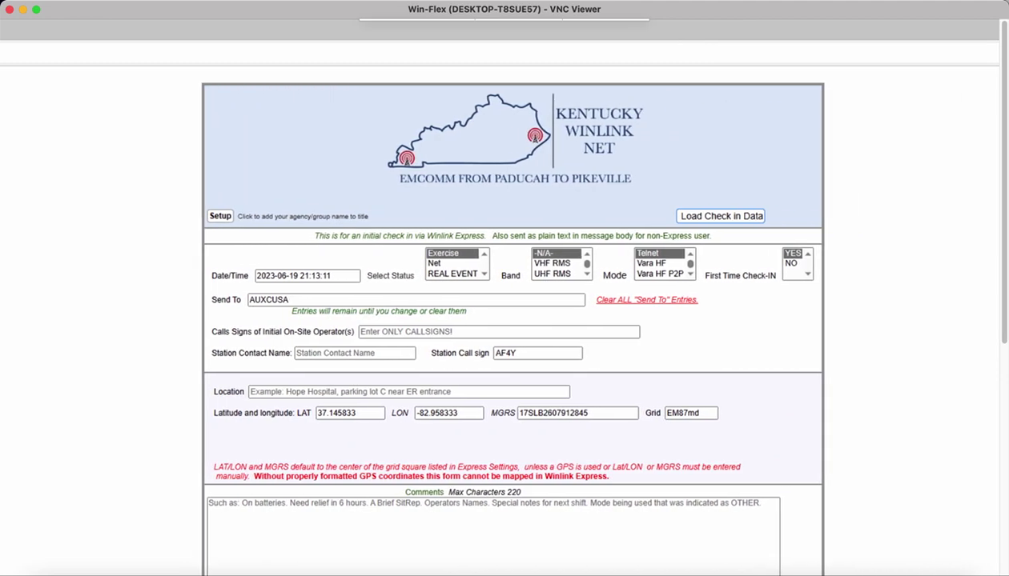
pyautogui.moveTo(1003, 158); pyautogui.dragTo(997, 209)
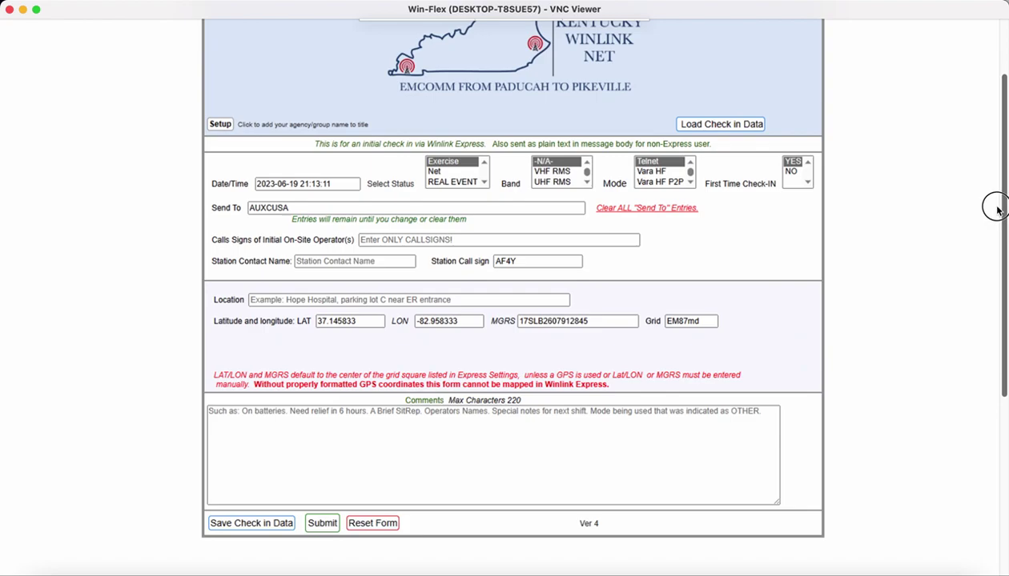